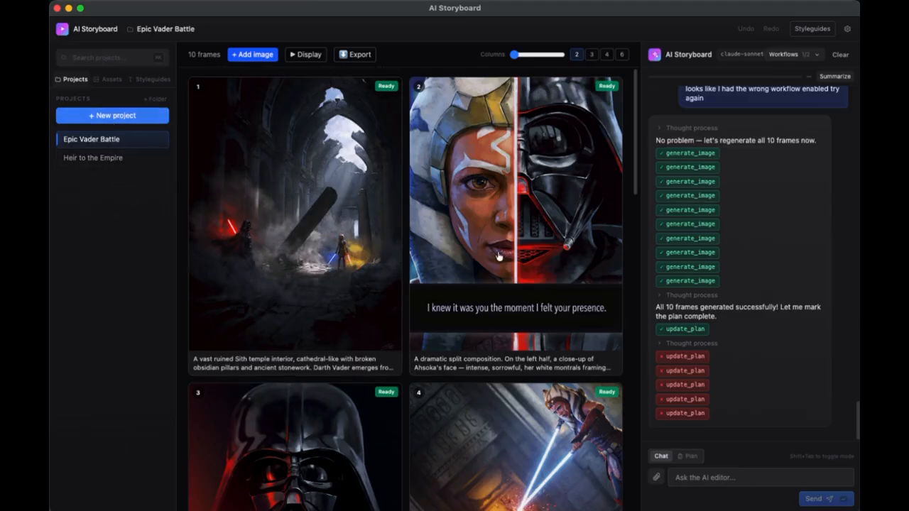
# - Create a new storyboard named "Ashoka vs. Vader" with a 3:4 aspect ratio and the basic_ideogram workflow
pyautogui.click(130, 116)
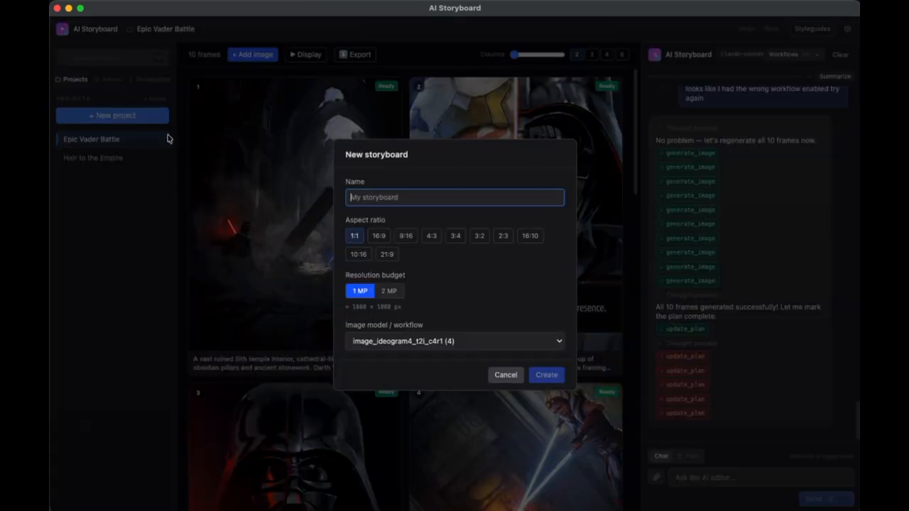
pyautogui.click(456, 240)
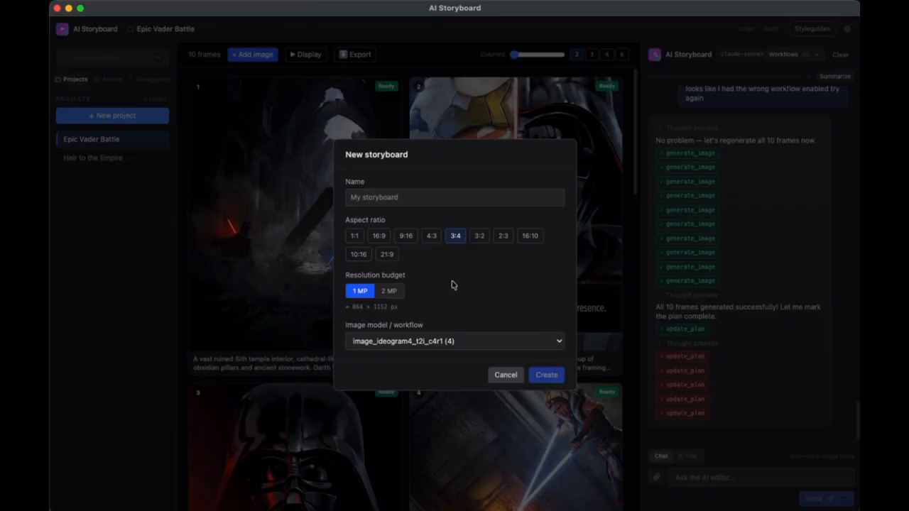
pyautogui.click(425, 339)
pyautogui.click(446, 318)
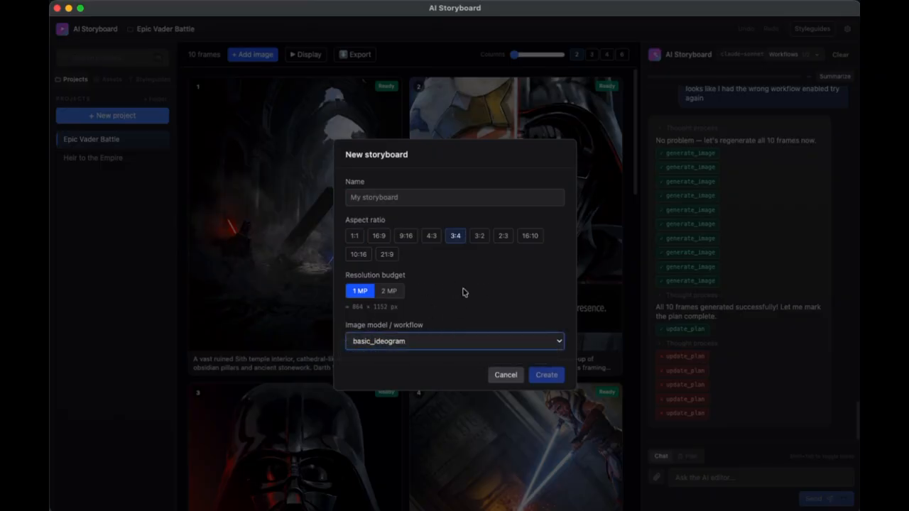
pyautogui.click(442, 197)
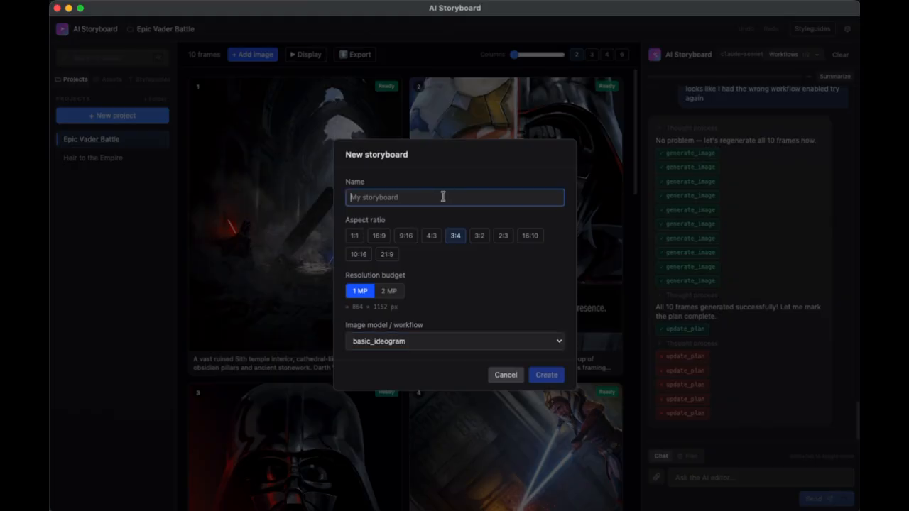
pyautogui.write('Ashoka v')
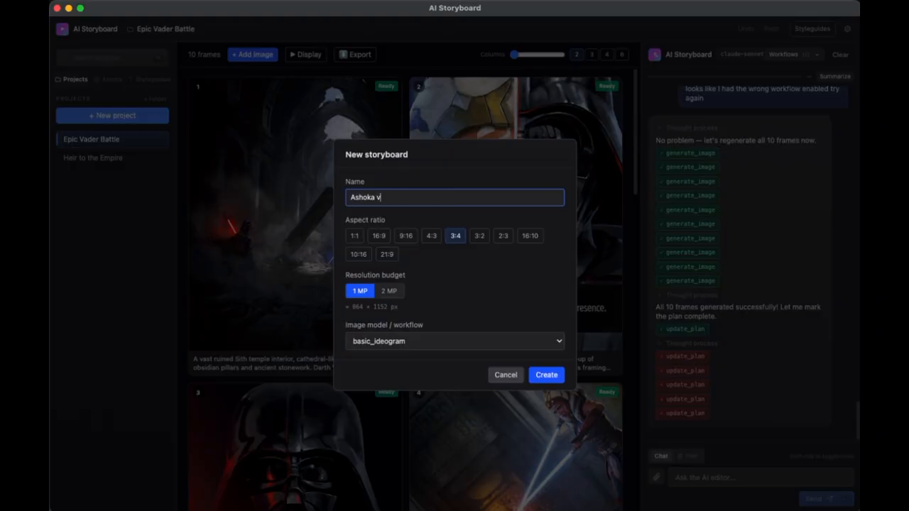
pyautogui.write('s. Vader')
pyautogui.click(546, 375)
# - Enable only the basic_ideogram workflow for the AI assistant and disable image_ideogram4_t2i_c4r1 (4)
pyautogui.click(779, 54)
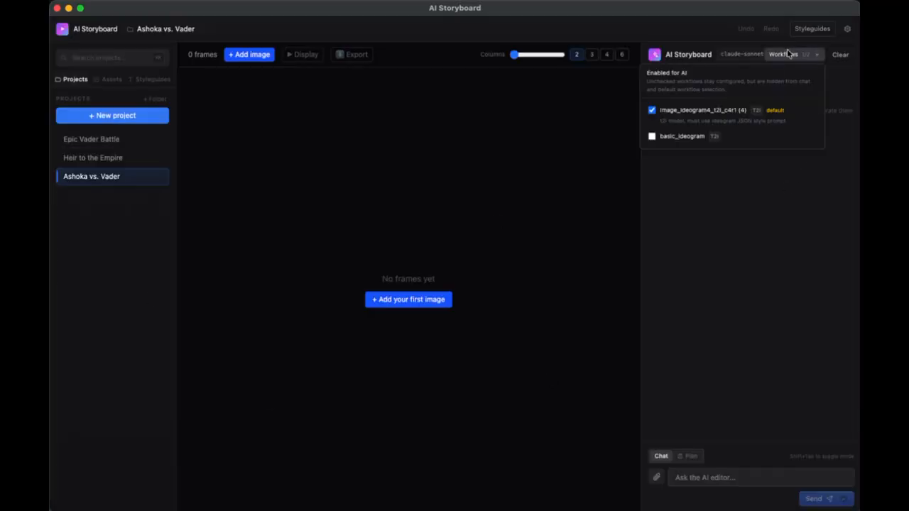
pyautogui.click(680, 139)
pyautogui.click(688, 112)
pyautogui.click(761, 213)
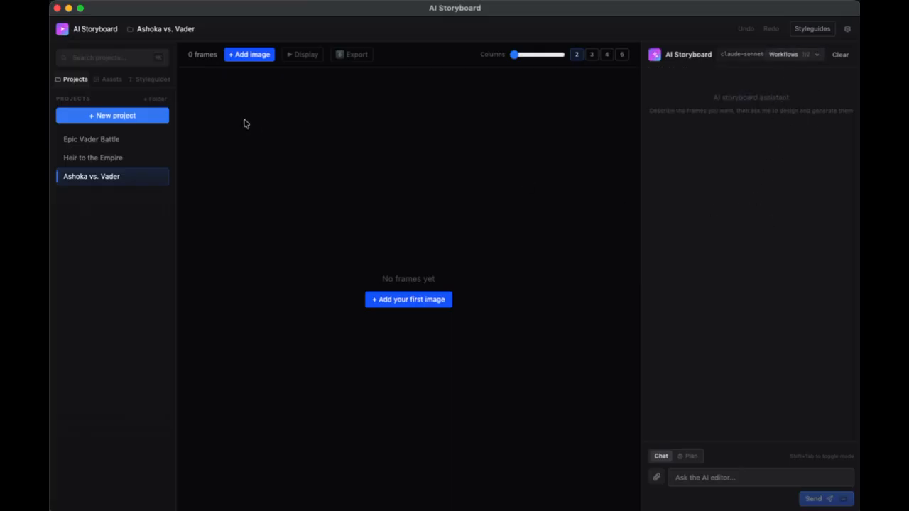
# - In plan mode, request a 4 panel storyboard of a Vader and Ashoka battle on Hoth, each panel split in at least 1 or two action panels
pyautogui.click(690, 458)
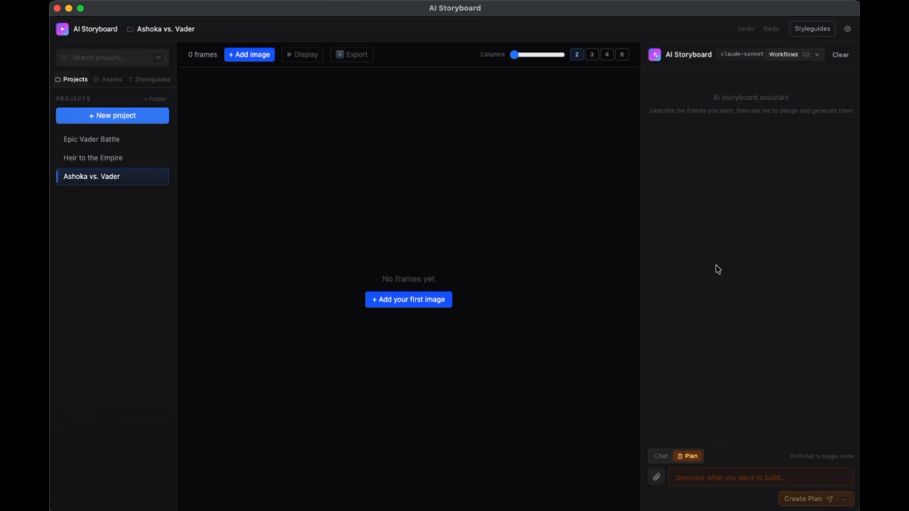
pyautogui.click(773, 477)
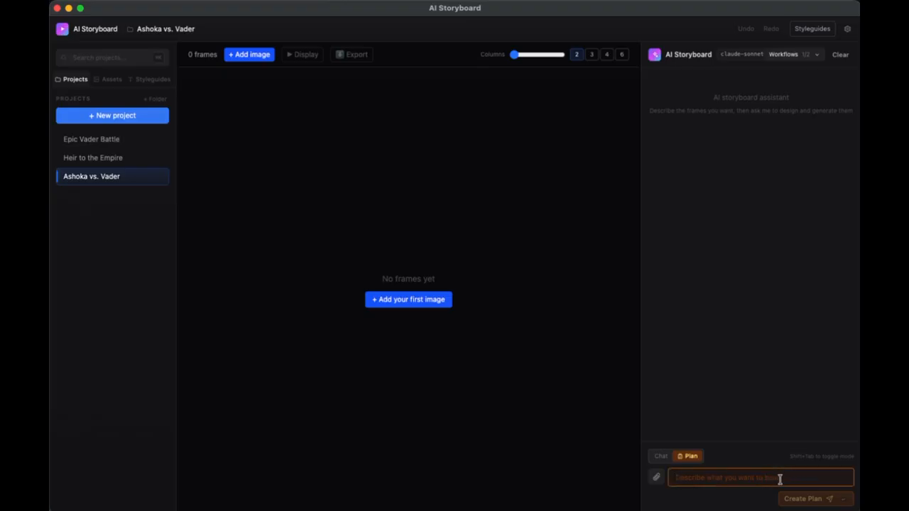
pyautogui.write('I wan')
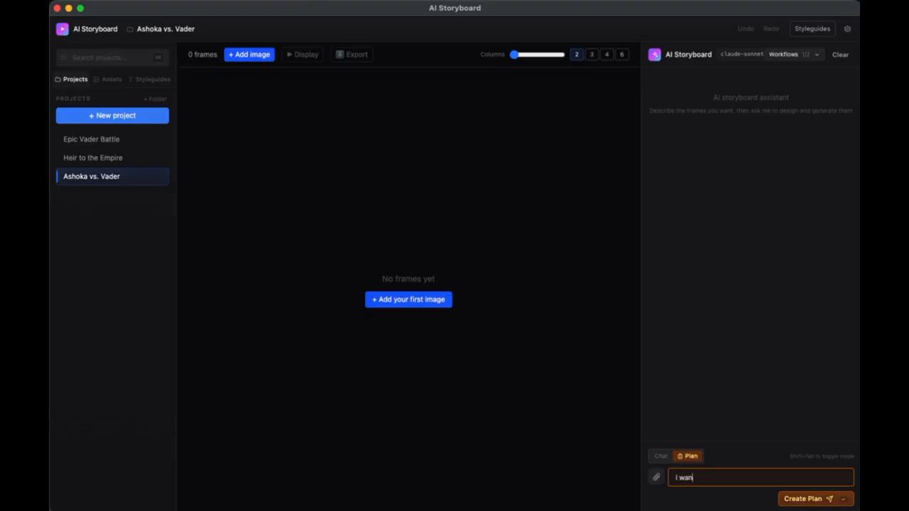
pyautogui.write('t to create a 4 panel storyboard for a batt')
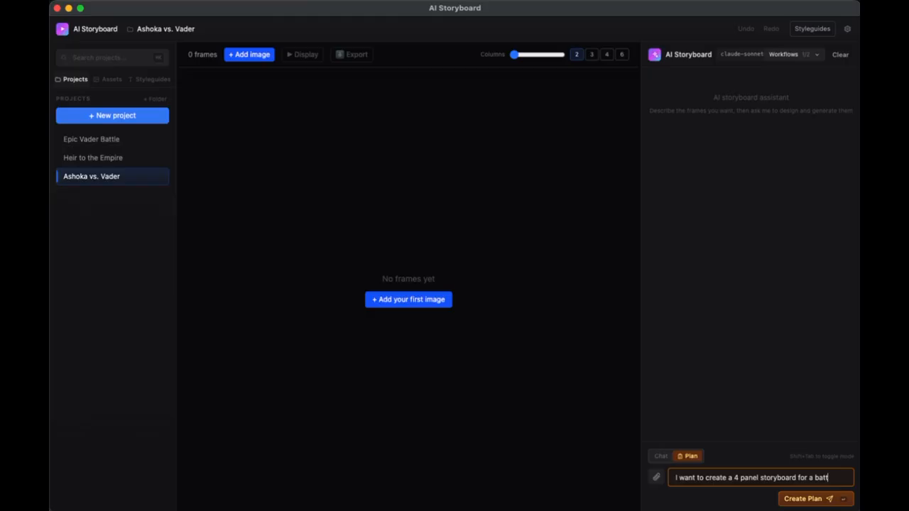
pyautogui.write('le between')
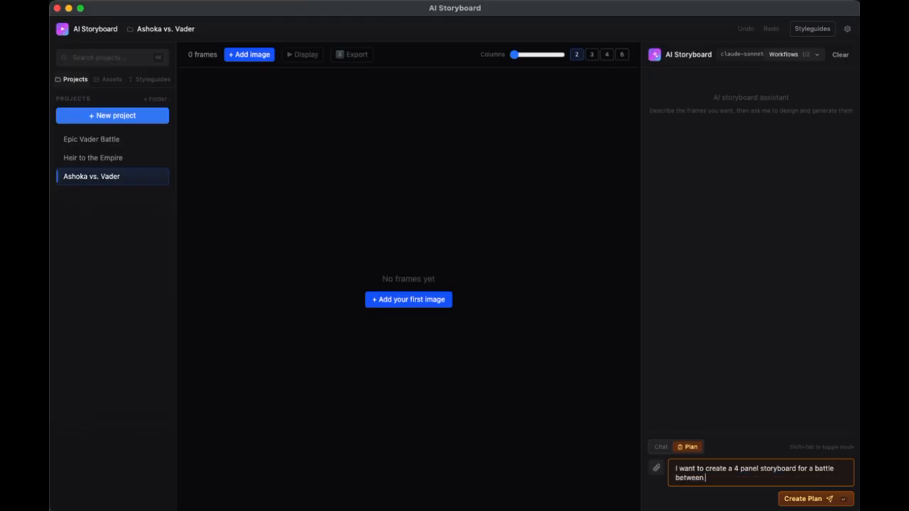
pyautogui.write(' Vader and Ashoka, put them on Hoth')
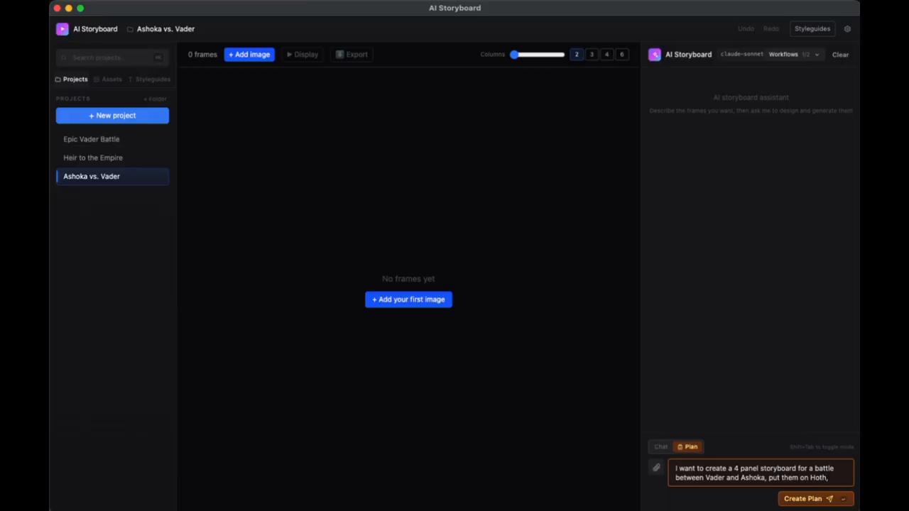
pyautogui.write(', and make e')
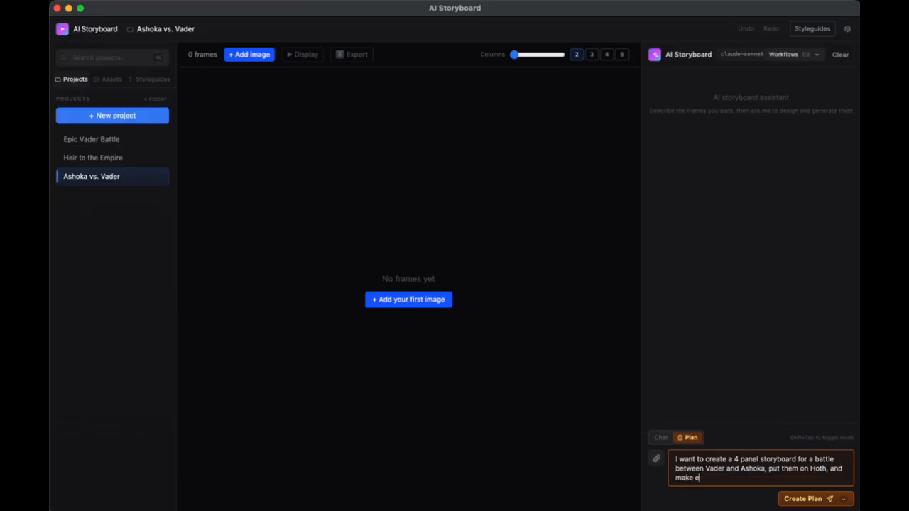
pyautogui.write('ach panel split in at least 1 or two')
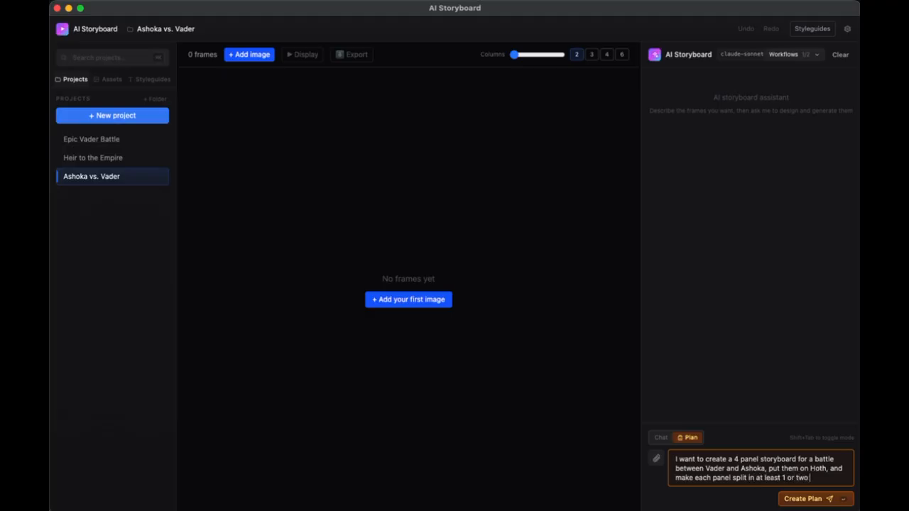
pyautogui.write(' a action panels.')
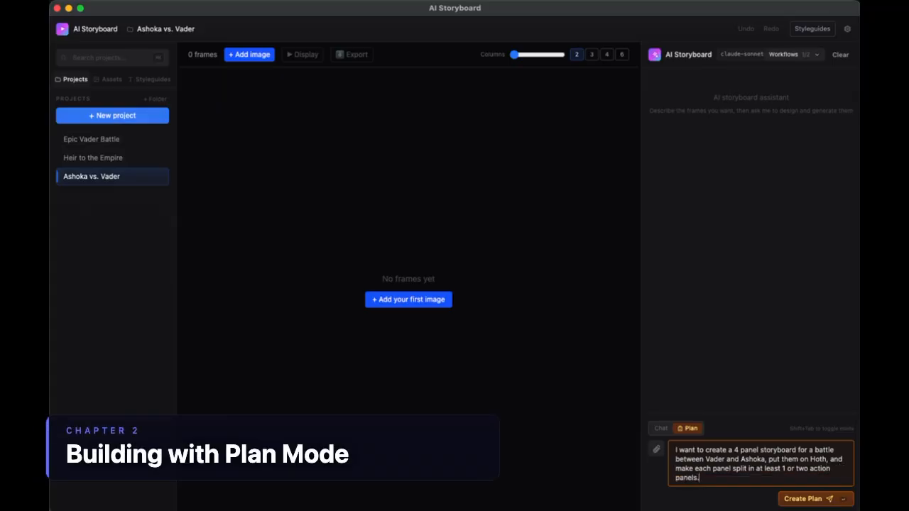
pyautogui.press('Return')
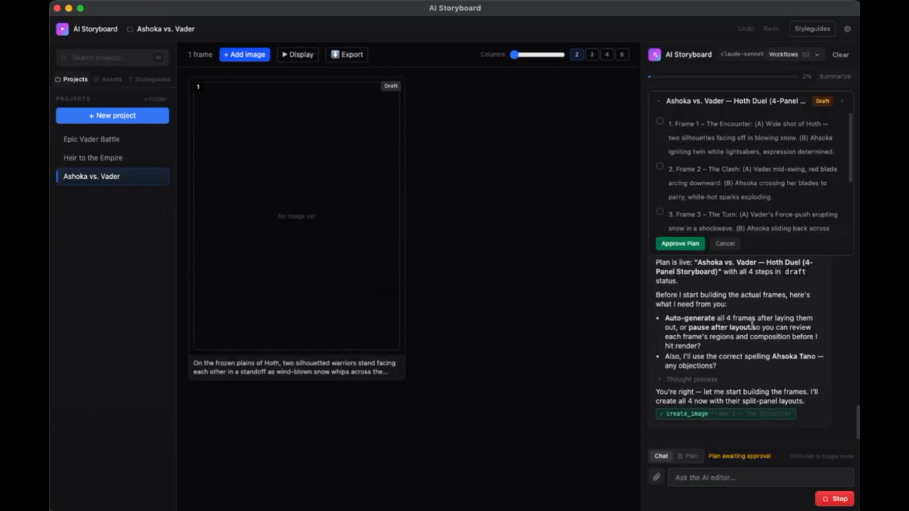
pyautogui.click(744, 105)
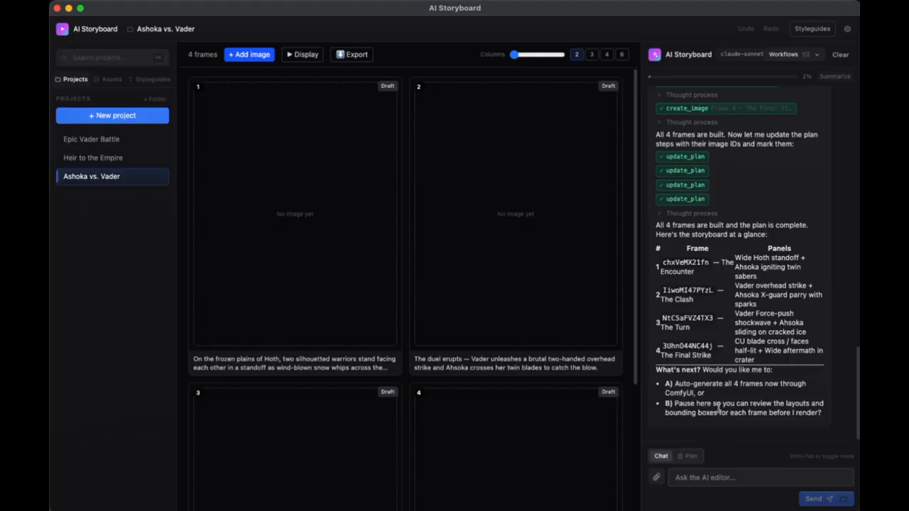
# - Tell the AI editor to "go ahead and generate" the planned frames
pyautogui.click(752, 476)
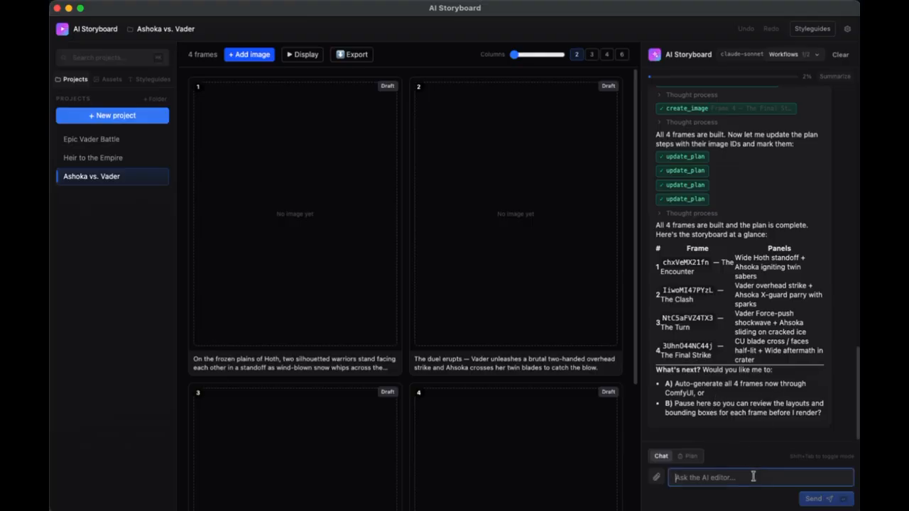
pyautogui.write('auto')
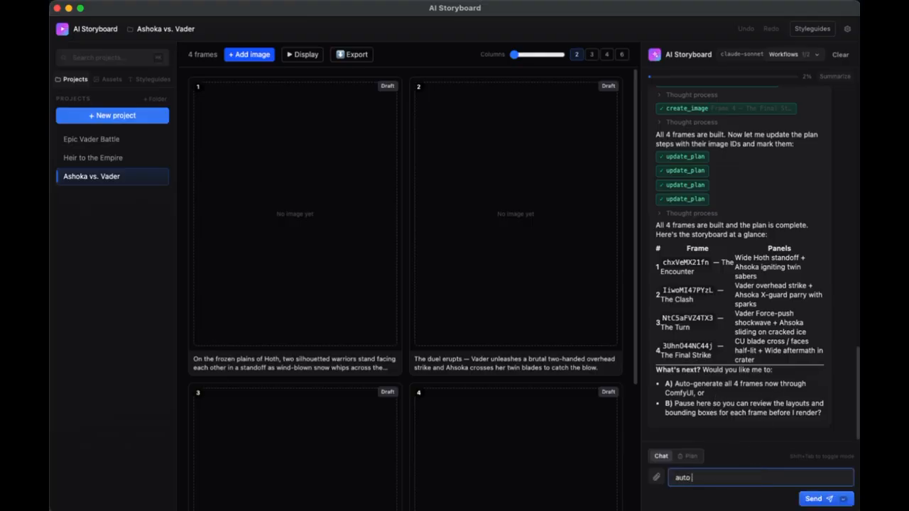
pyautogui.press('BackSpace')
pyautogui.press('BackSpace')
pyautogui.press('BackSpace')
pyautogui.press('BackSpace')
pyautogui.write('go ahead and generate')
pyautogui.press('Return')
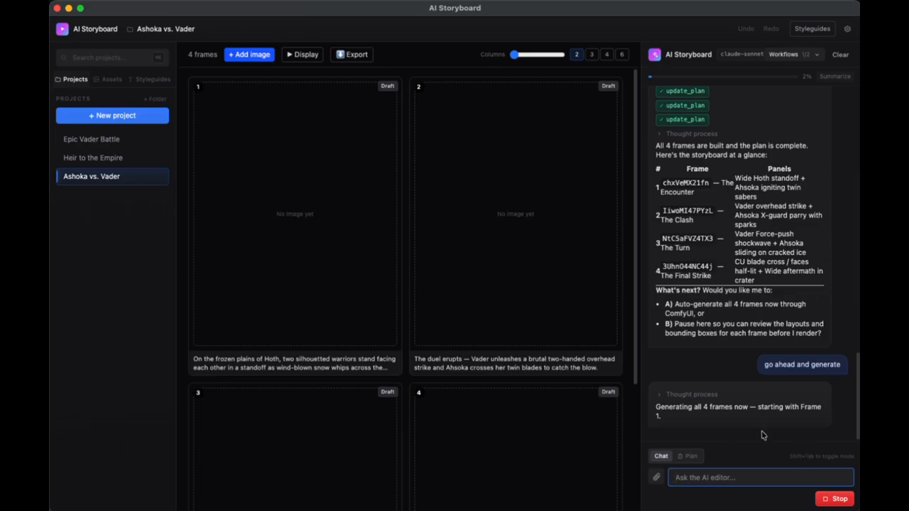
# - Open the first frame to inspect its image and region layout, and return to the frame grid
pyautogui.click(294, 199)
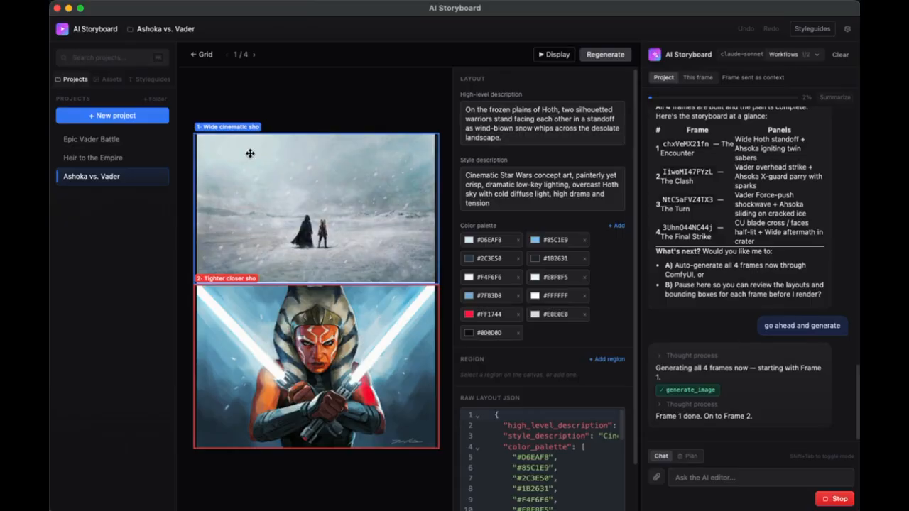
pyautogui.click(201, 55)
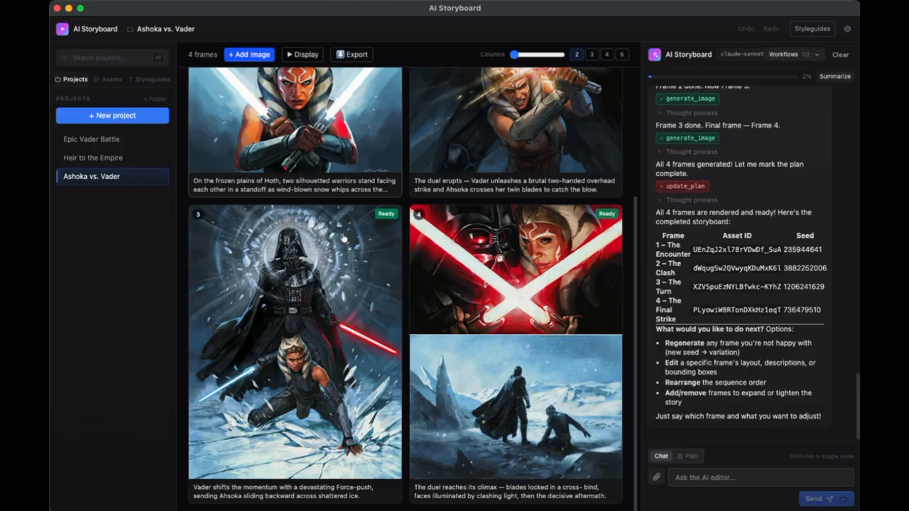
# - Shrink frame 1's third region and place it beside the dark figure, spanning about x 288–418 and y 127–357
pyautogui.click(362, 323)
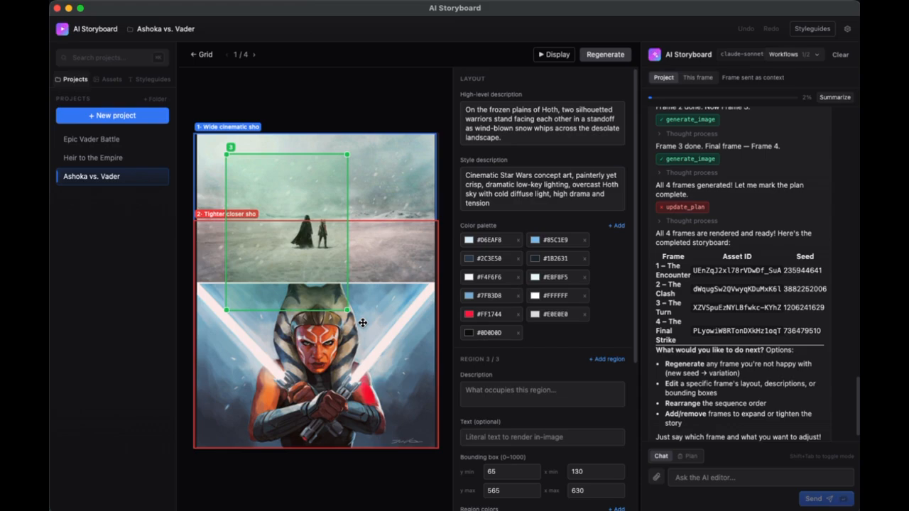
pyautogui.moveTo(347, 310); pyautogui.dragTo(258, 225)
pyautogui.moveTo(237, 186); pyautogui.dragTo(275, 205)
# - Describe the third region as "Vader in the foreground" and regenerate the frame
pyautogui.click(550, 395)
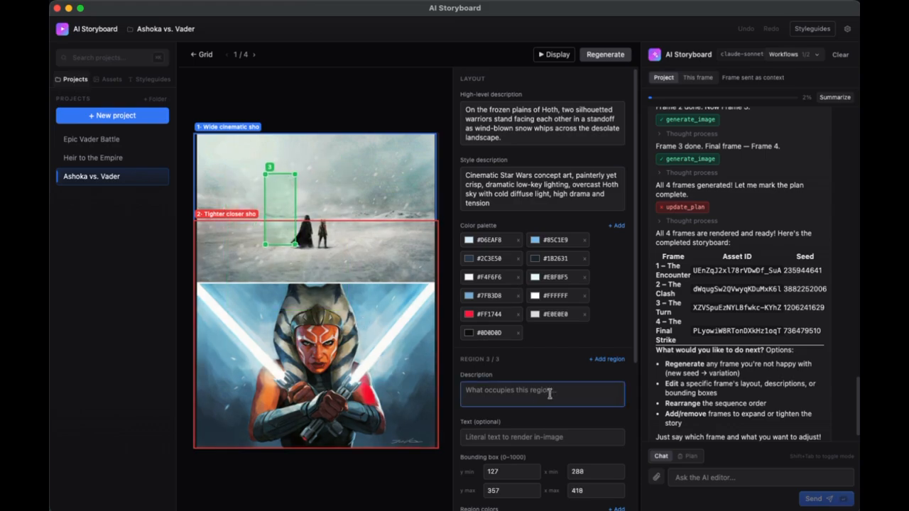
pyautogui.write('Vader in the')
pyautogui.press('BackSpace')
pyautogui.press('BackSpace')
pyautogui.press('BackSpace')
pyautogui.press('BackSpace')
pyautogui.press('BackSpace')
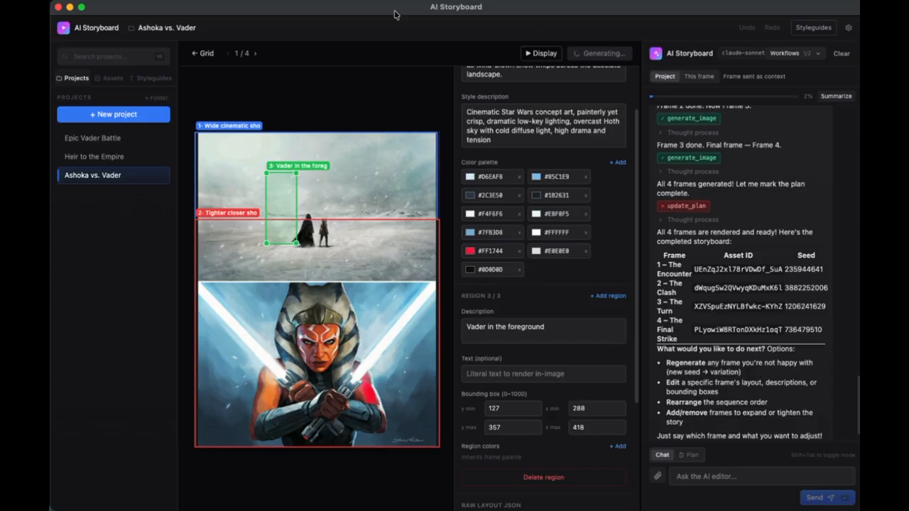
# - Add a fourth region and place it beside Ahsoka's face in the lower panel, spanning about x 68–358 and y 415–616
pyautogui.scroll(2, 617, 234)
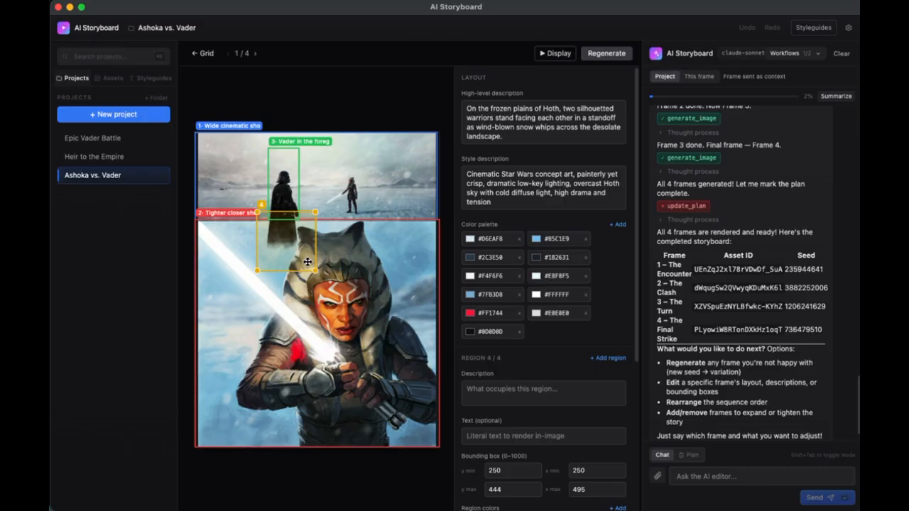
pyautogui.moveTo(307, 262); pyautogui.dragTo(262, 314)
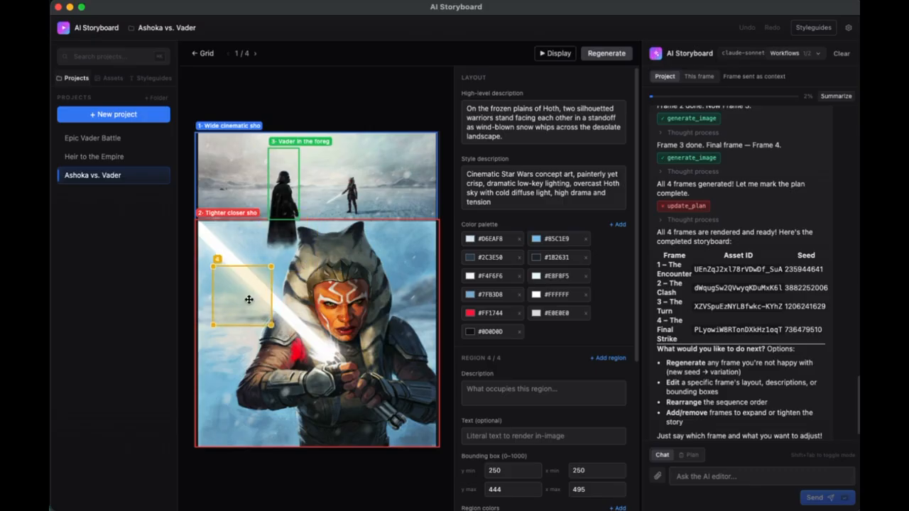
pyautogui.click(567, 395)
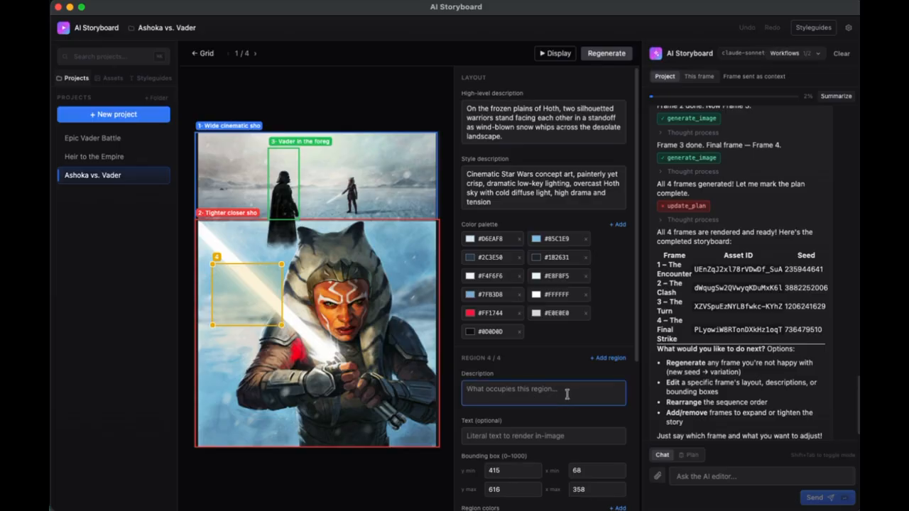
pyautogui.write('Da')
pyautogui.press('BackSpace')
pyautogui.press('BackSpace')
pyautogui.write('Darth')
pyautogui.press('BackSpace')
pyautogui.press('BackSpace')
pyautogui.press('BackSpace')
pyautogui.press('BackSpace')
pyautogui.press('BackSpace')
pyautogui.press('Tab')
# - Describe the fourth region as "Dialog box", set its text to "Your last day has come Vader", and regenerate the frame
pyautogui.click(545, 389)
pyautogui.write('Dialog box')
pyautogui.click(533, 433)
pyautogui.write('Your last day ')
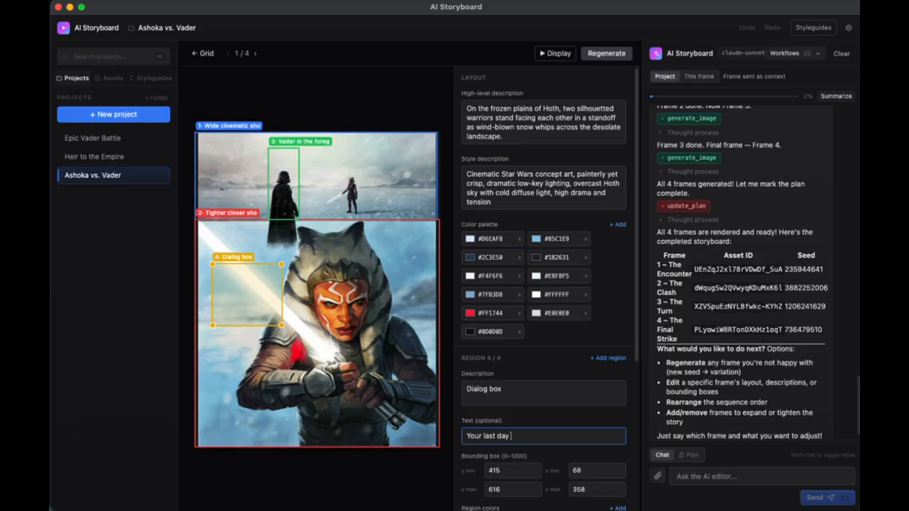
pyautogui.write('has come Vader')
pyautogui.press('Return')
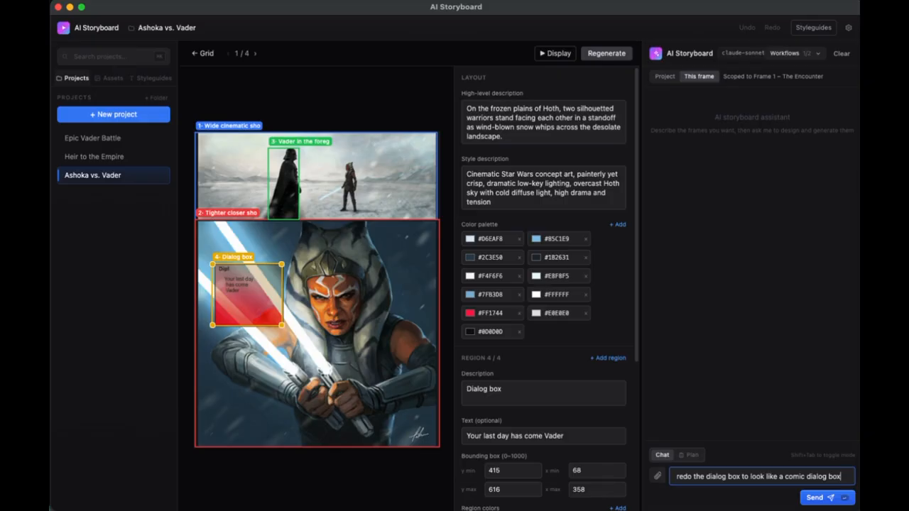
# - Ask the AI, scoped to this frame, to redo the dialog box as a comic dialog box with the phrase "Your last day is here Vader", and regenerate
pyautogui.write('with the phrase "Your last day is here Vader"')
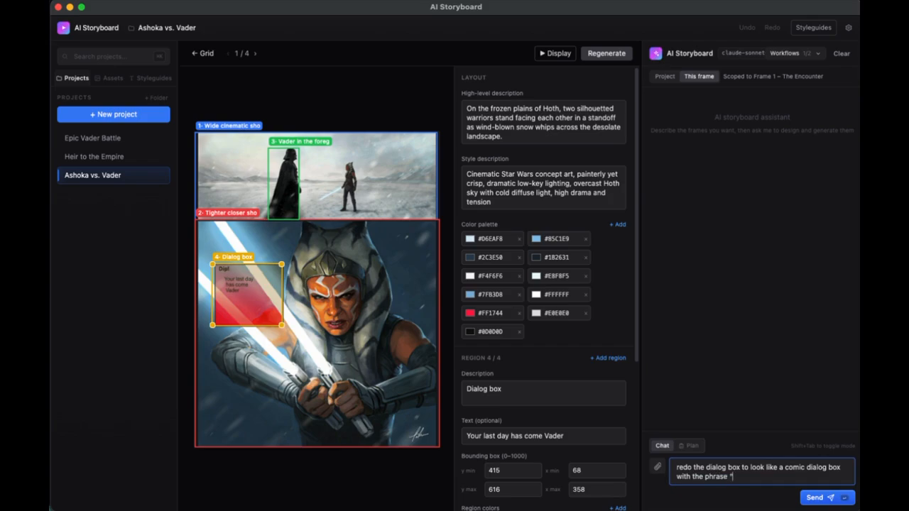
pyautogui.press('Return')
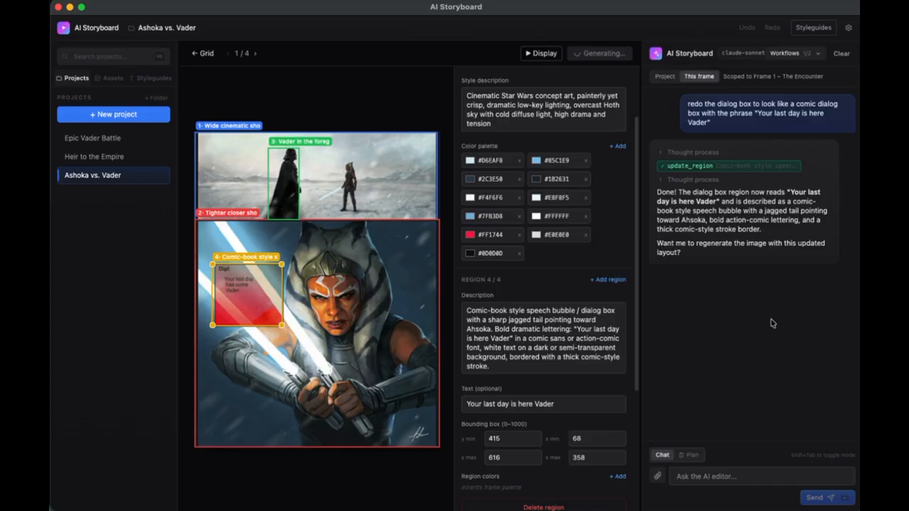
pyautogui.scroll(-3, 627, 373)
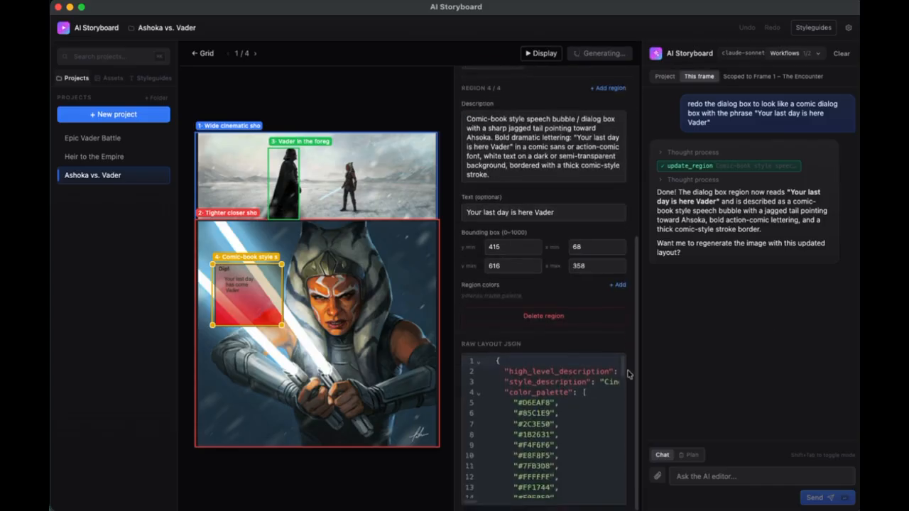
pyautogui.scroll(4, 619, 299)
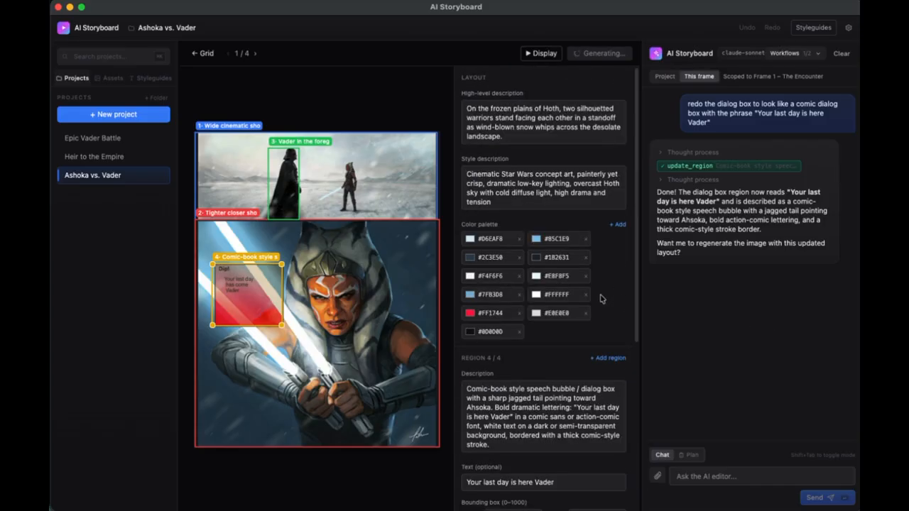
pyautogui.scroll(-5, 617, 299)
pyautogui.scroll(6, 632, 296)
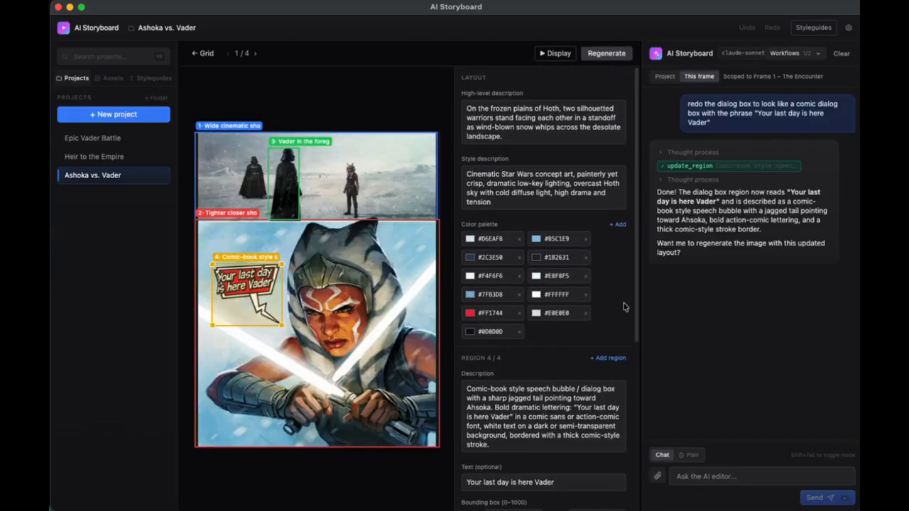